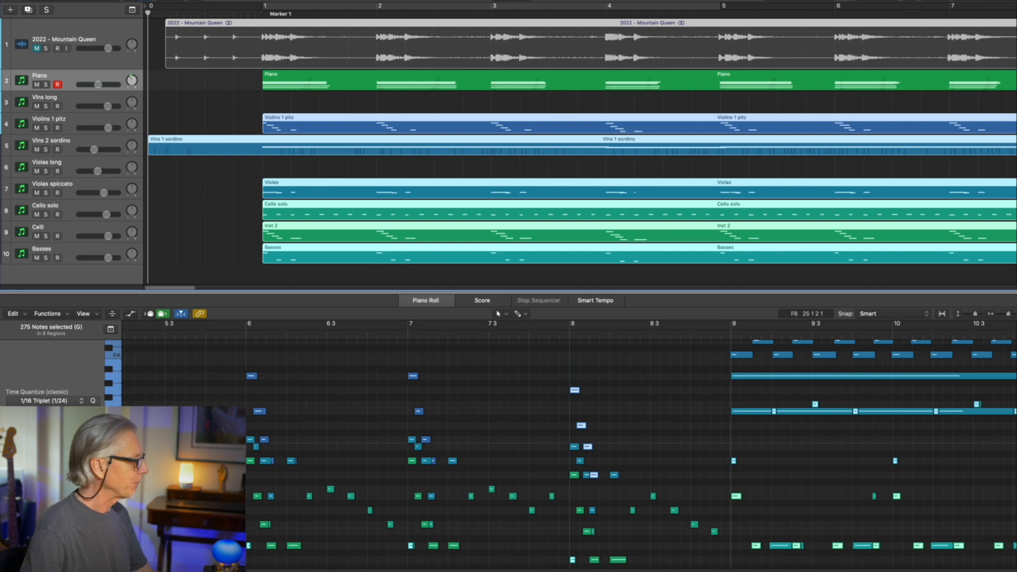
# - Go through the string tracks, selecting Vlns long, Vlns 2 sordino, Violas long, Cello solo, Celli and Basses in turn
pyautogui.press('space')
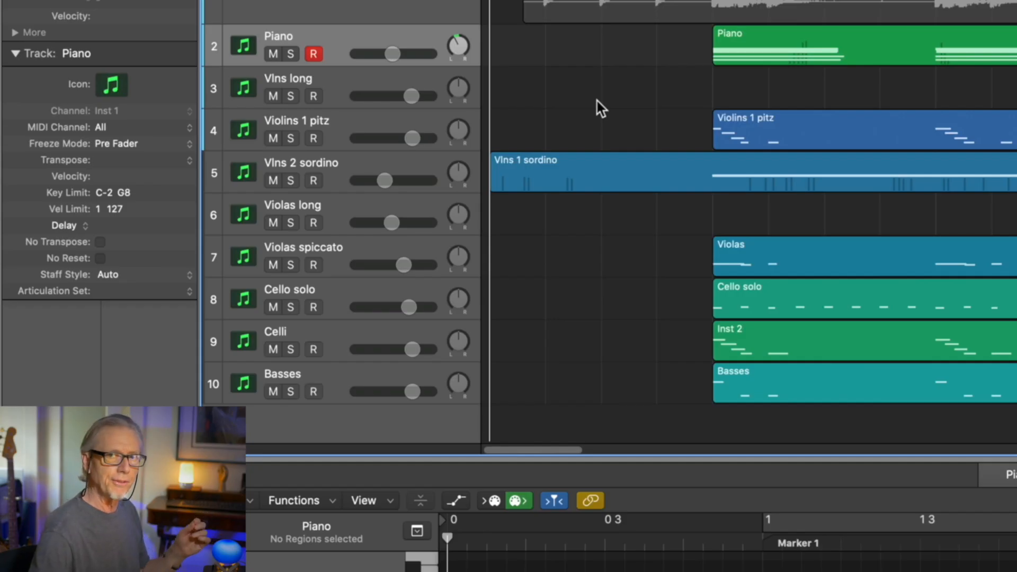
pyautogui.click(326, 86)
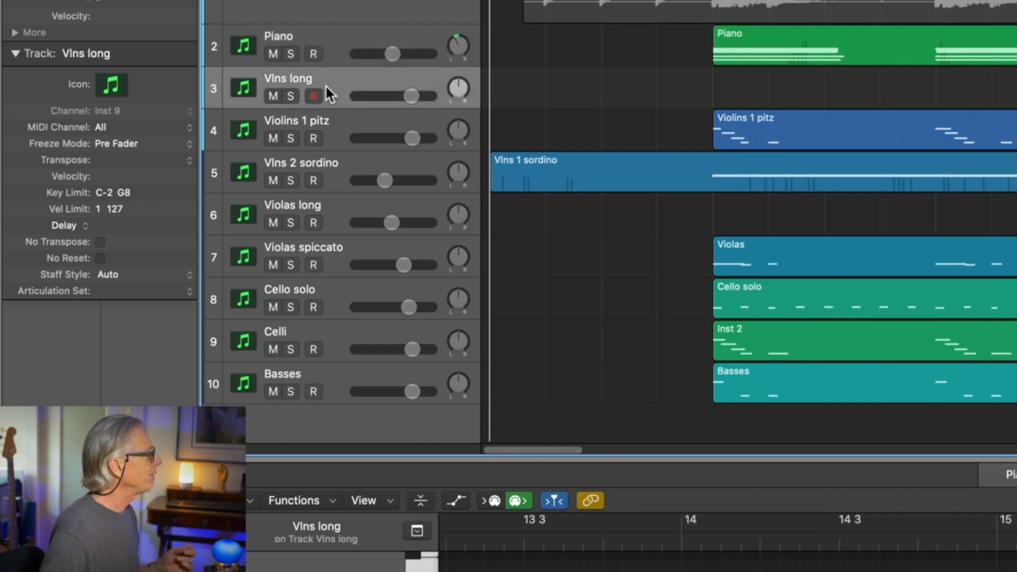
pyautogui.click(339, 163)
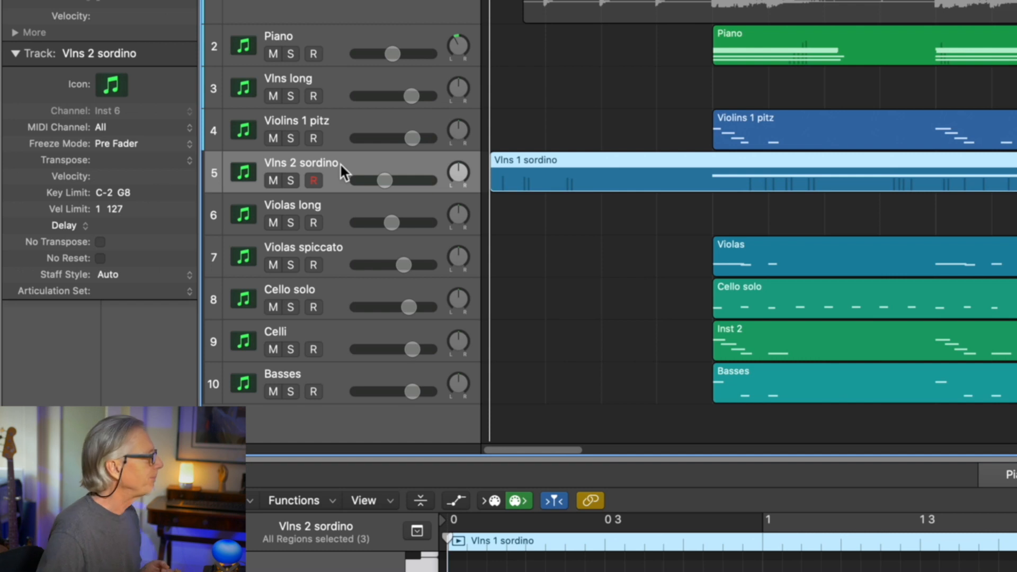
pyautogui.click(335, 212)
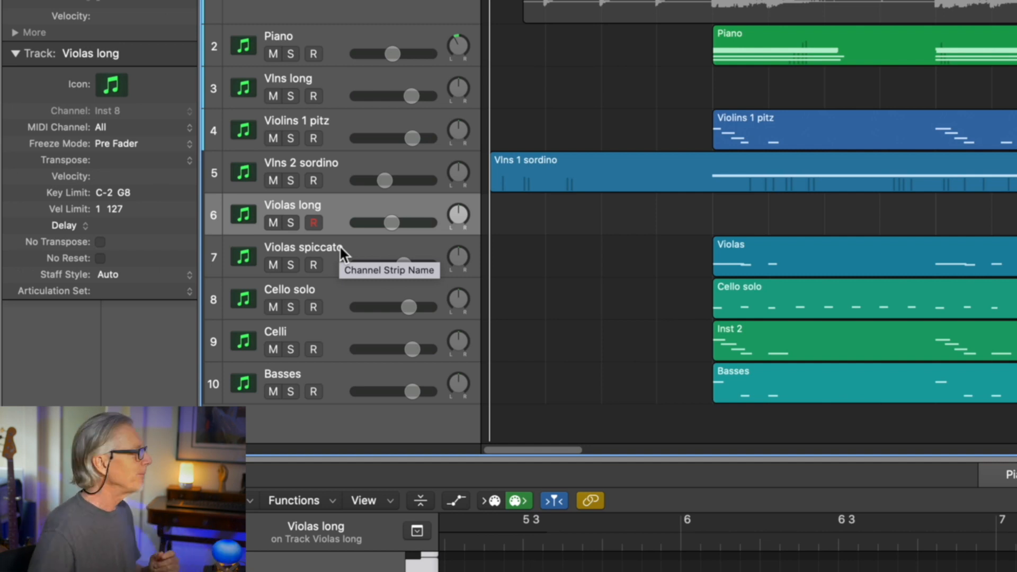
pyautogui.click(343, 295)
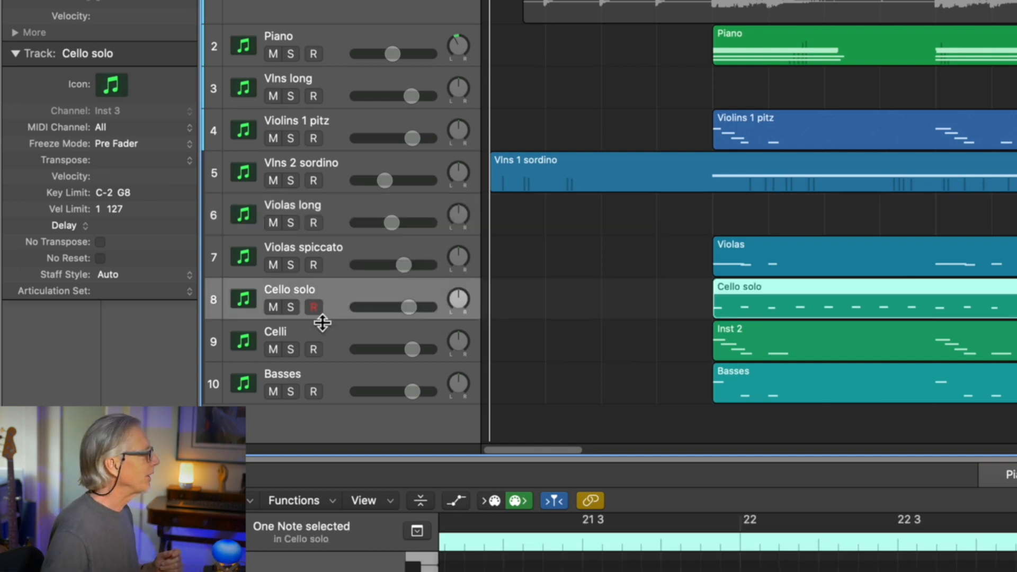
pyautogui.click(329, 342)
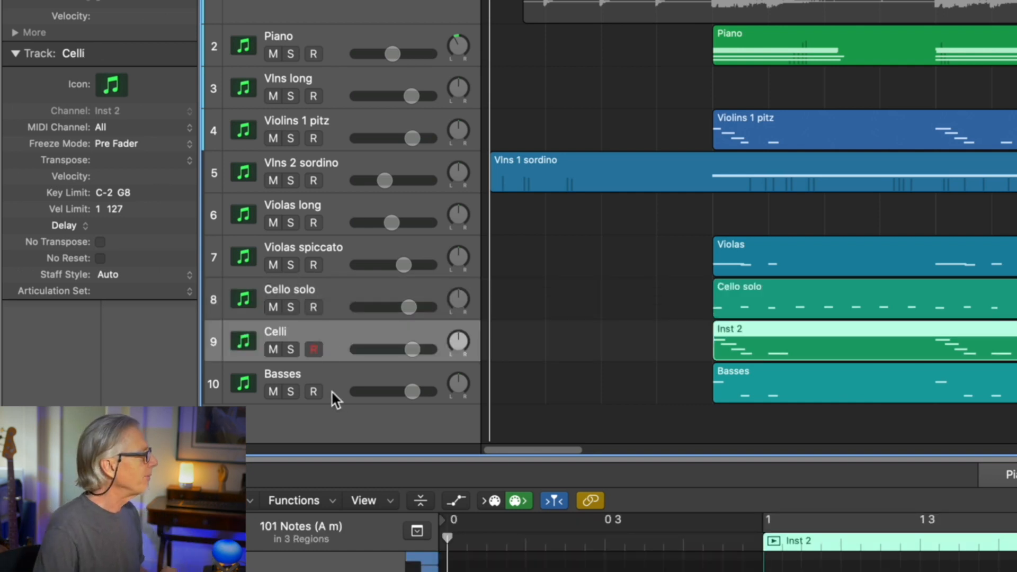
pyautogui.click(338, 375)
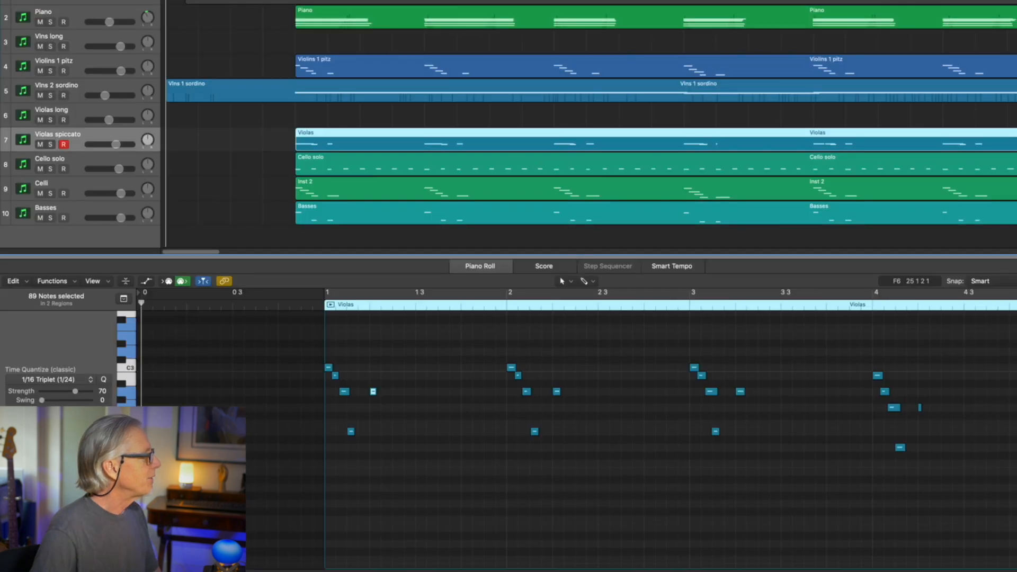
# - Mute the Piano track and play the opening string arrangement from just before bar 1
pyautogui.click(40, 22)
pyautogui.click(287, 1)
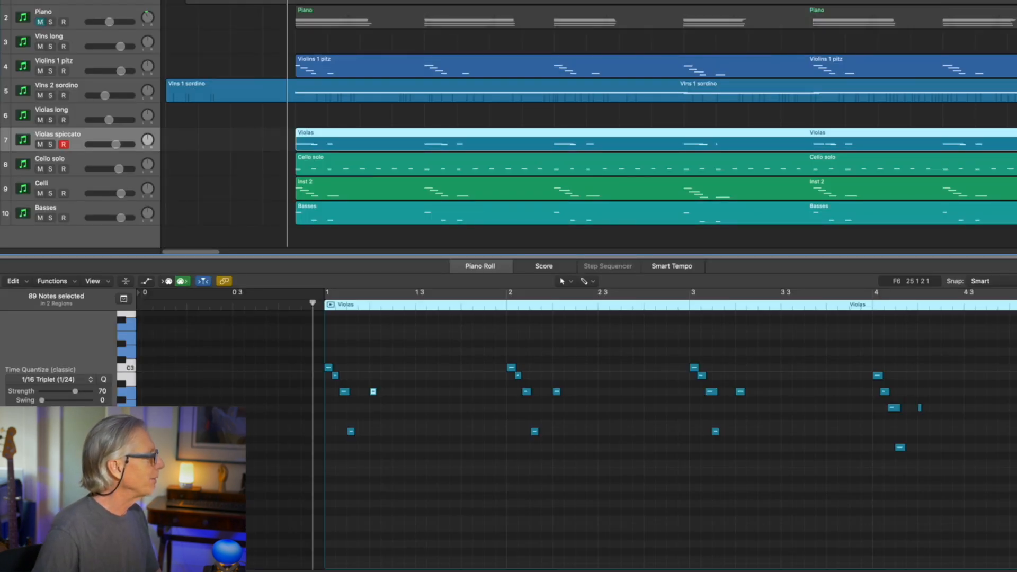
pyautogui.press('space')
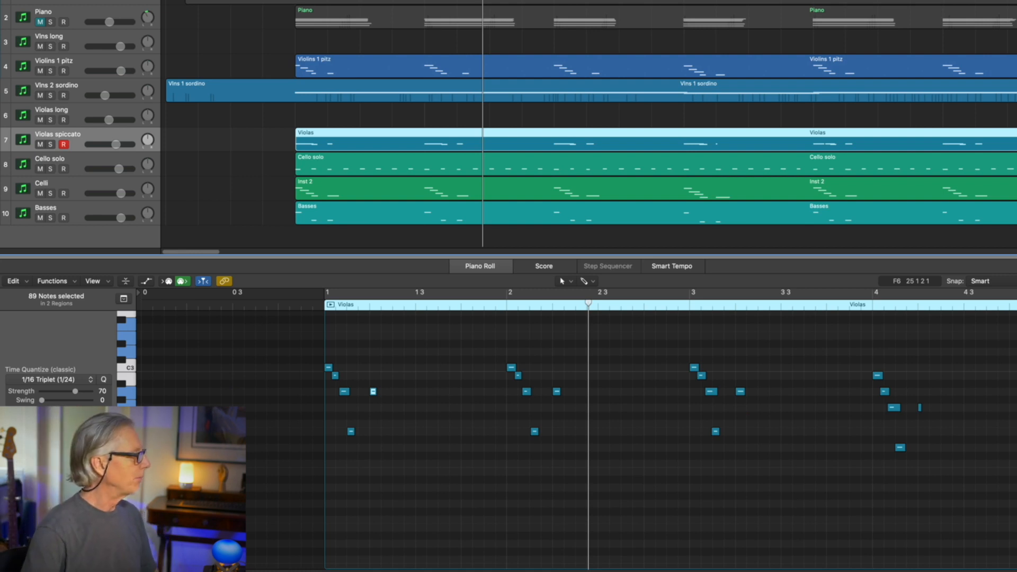
# - Display the opening Basses, Inst 2, Violins 1 pitz and Vlns 1 sordino regions together in an enlarged Piano Roll
pyautogui.click(351, 220)
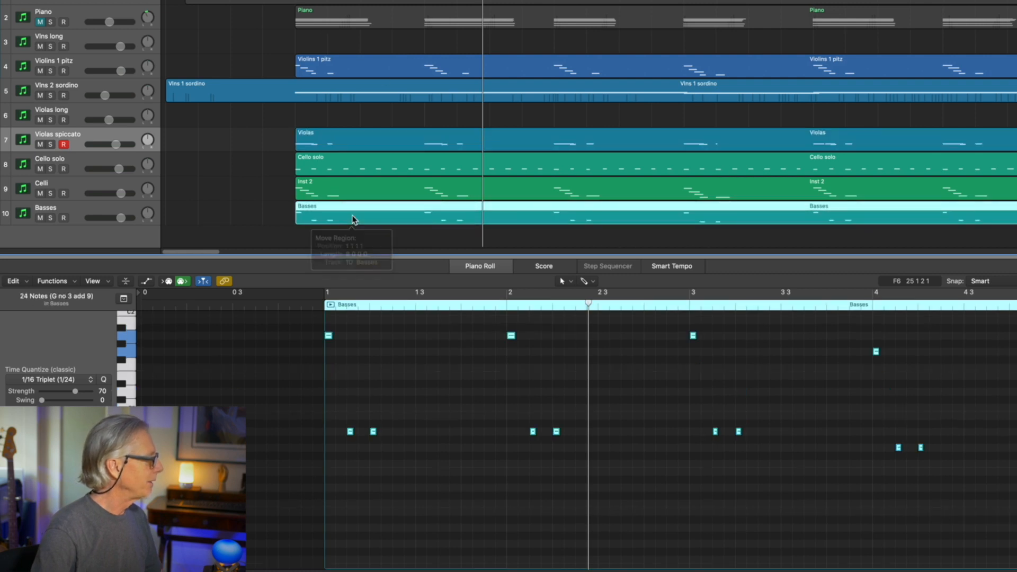
pyautogui.keyDown('shift'); pyautogui.click(360, 190); pyautogui.keyUp('shift')
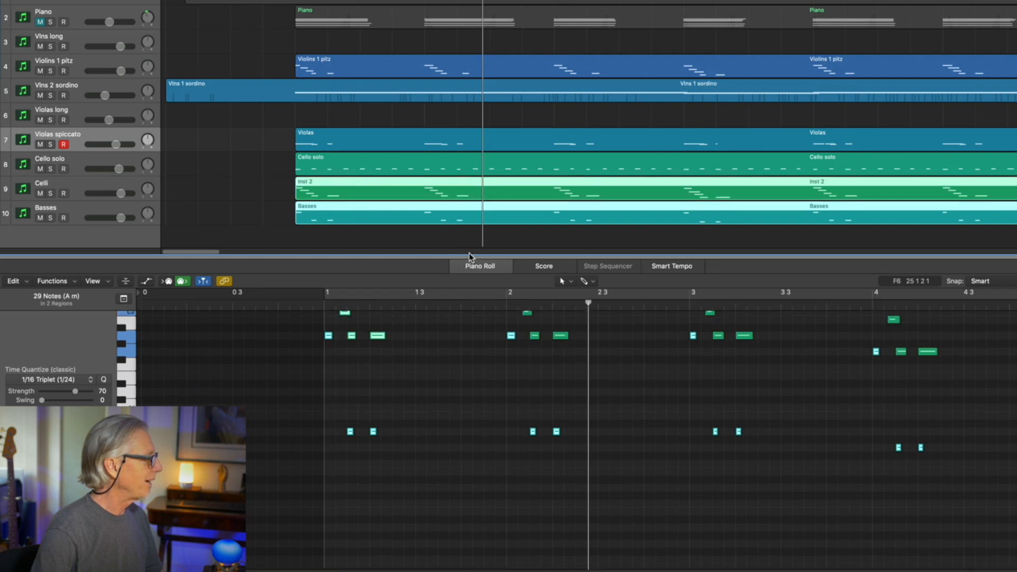
pyautogui.keyDown('shift'); pyautogui.click(388, 64); pyautogui.keyUp('shift')
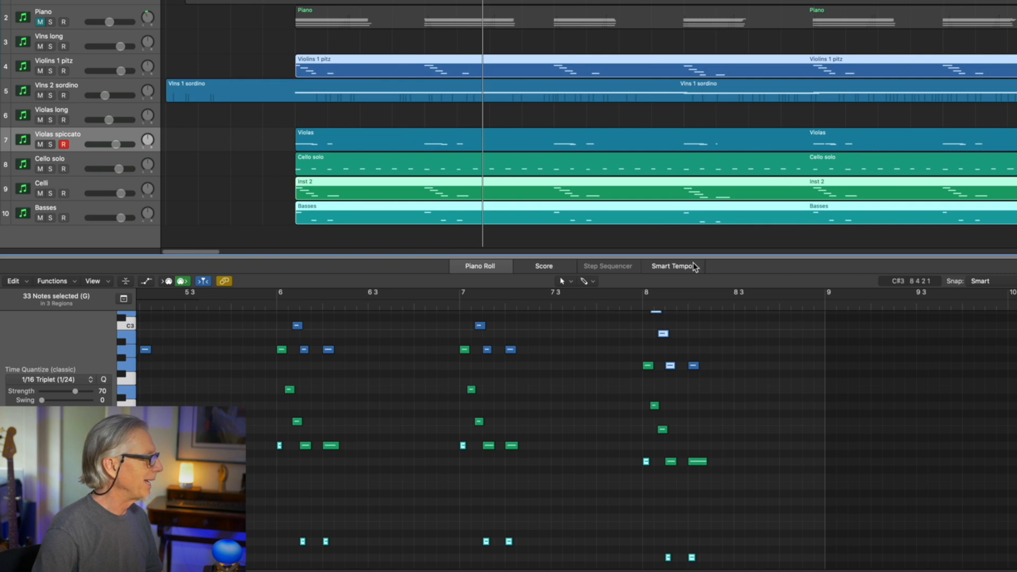
pyautogui.moveTo(694, 259); pyautogui.dragTo(709, 115)
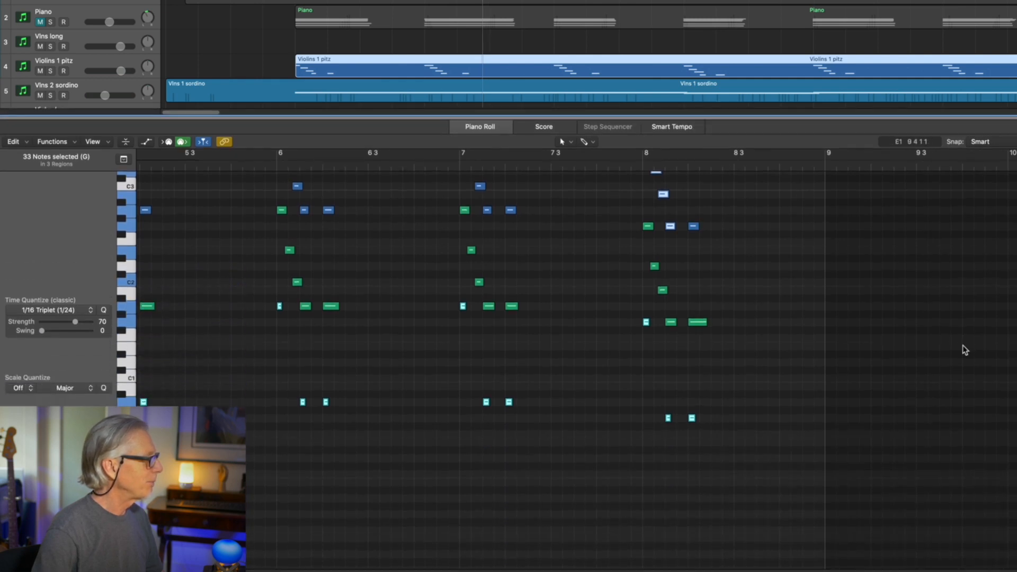
pyautogui.scroll(5, 576, 370)
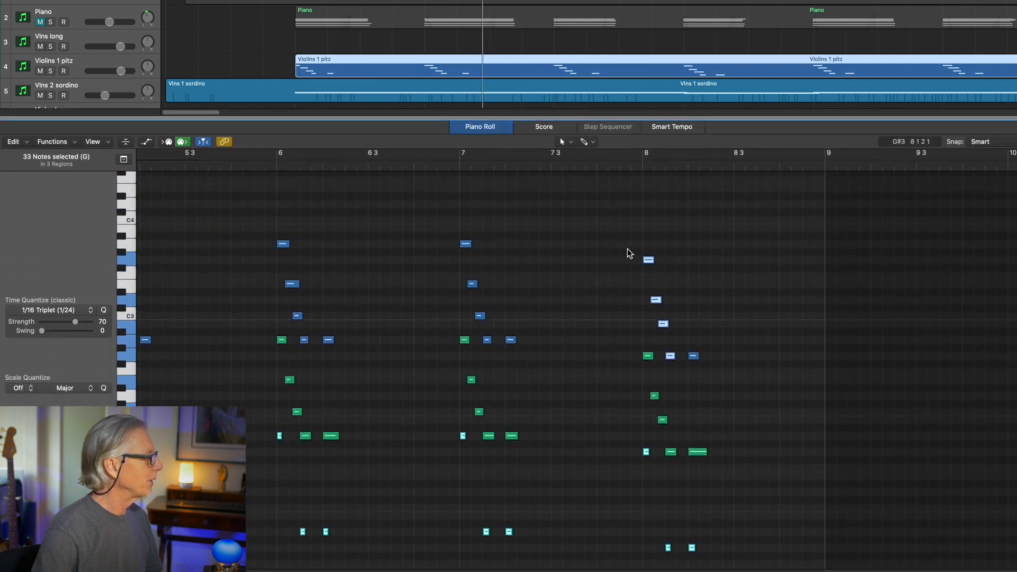
pyautogui.keyDown('shift'); pyautogui.click(352, 95); pyautogui.keyUp('shift')
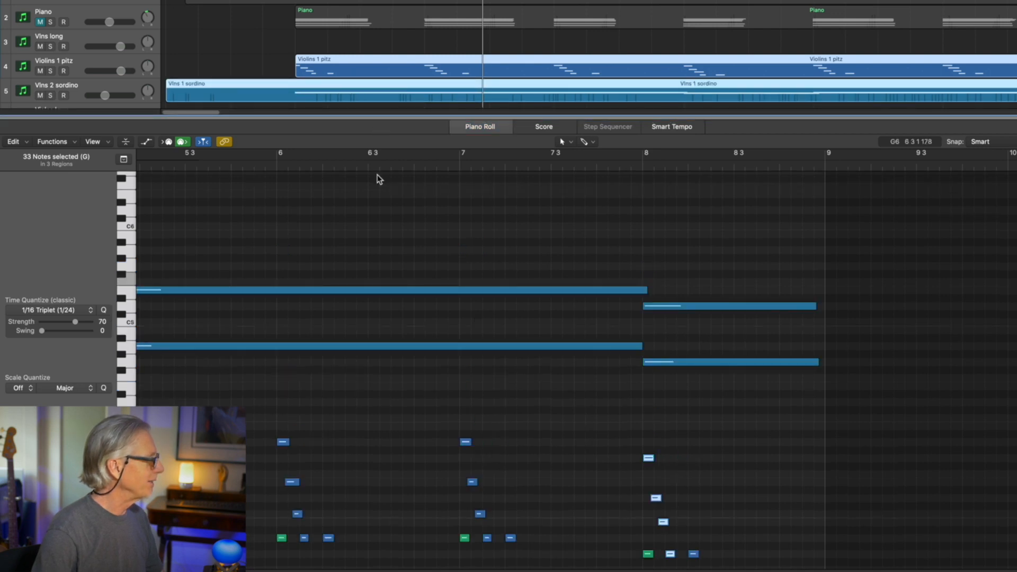
# - Play the strings from the beginning and add the opening Violas and Cello solo regions to the Piano Roll display
pyautogui.press('Return')
pyautogui.press('space')
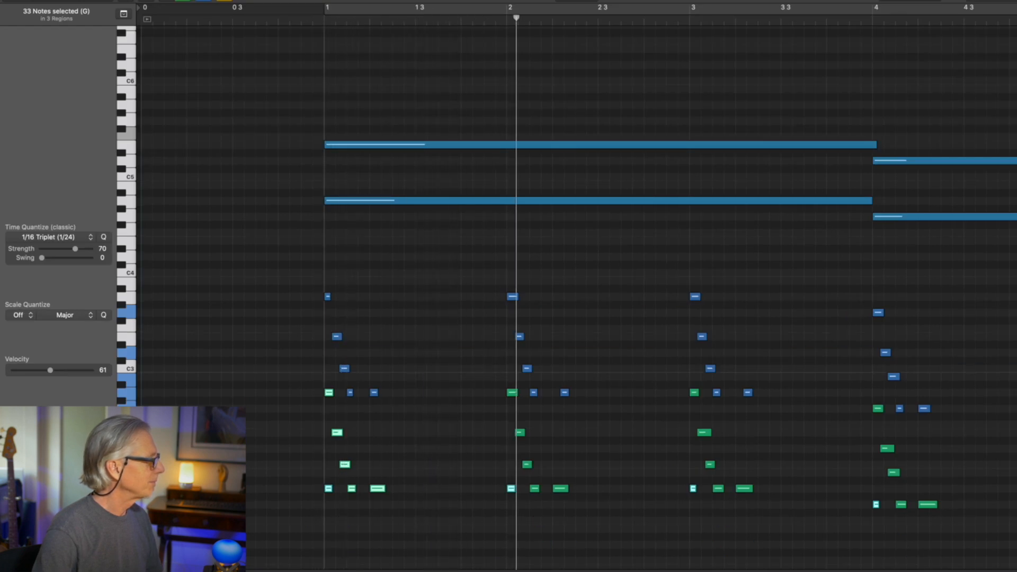
pyautogui.press('space')
pyautogui.moveTo(401, 188); pyautogui.dragTo(396, 218)
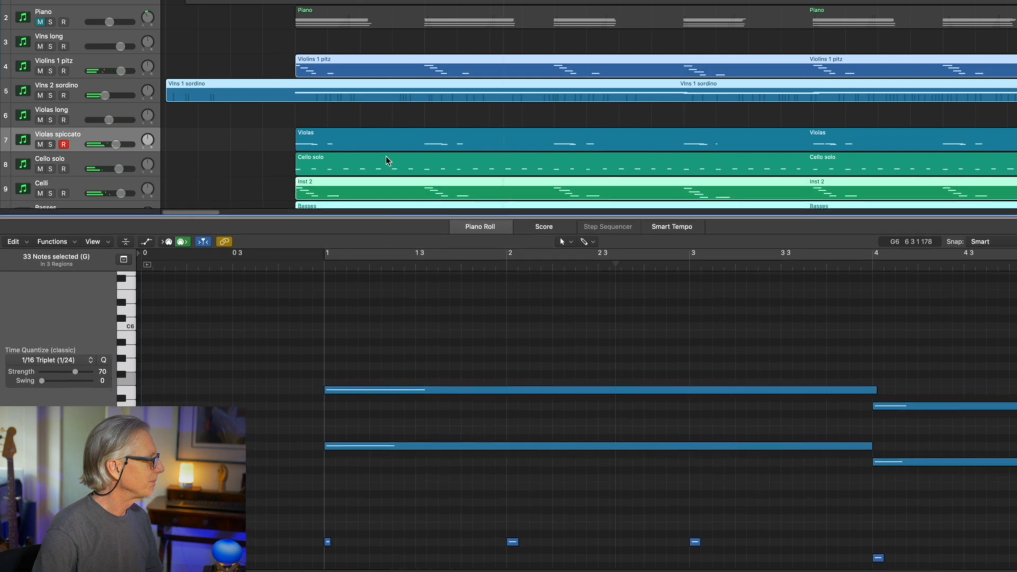
pyautogui.keyDown('shift'); pyautogui.click(387, 132); pyautogui.keyUp('shift')
pyautogui.keyDown('shift'); pyautogui.click(383, 161); pyautogui.keyUp('shift')
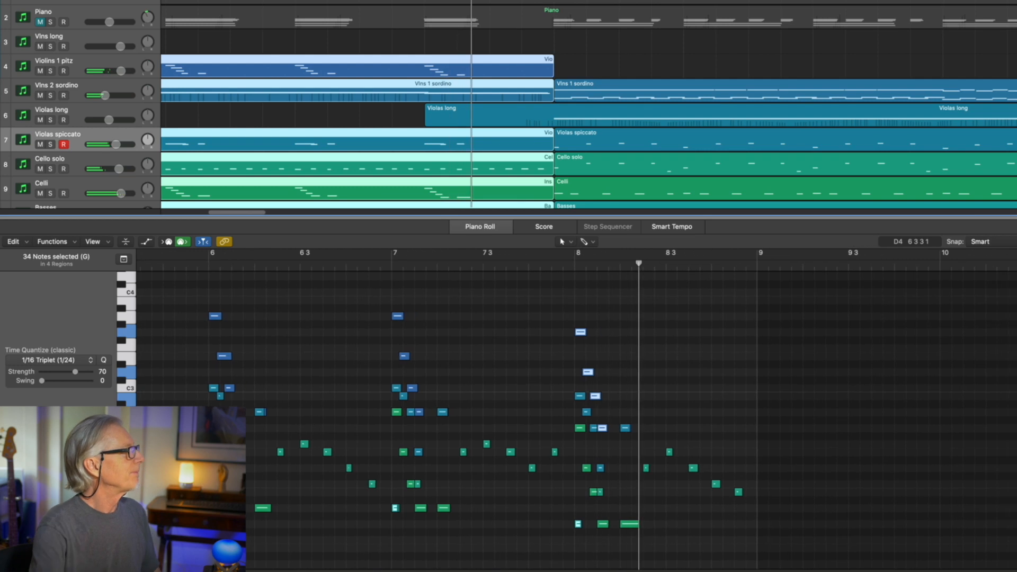
# - Replace the selection with the string regions starting at bar 9 and show their notes in an enlarged Piano Roll
pyautogui.moveTo(656, 218); pyautogui.dragTo(642, 262)
pyautogui.click(666, 55)
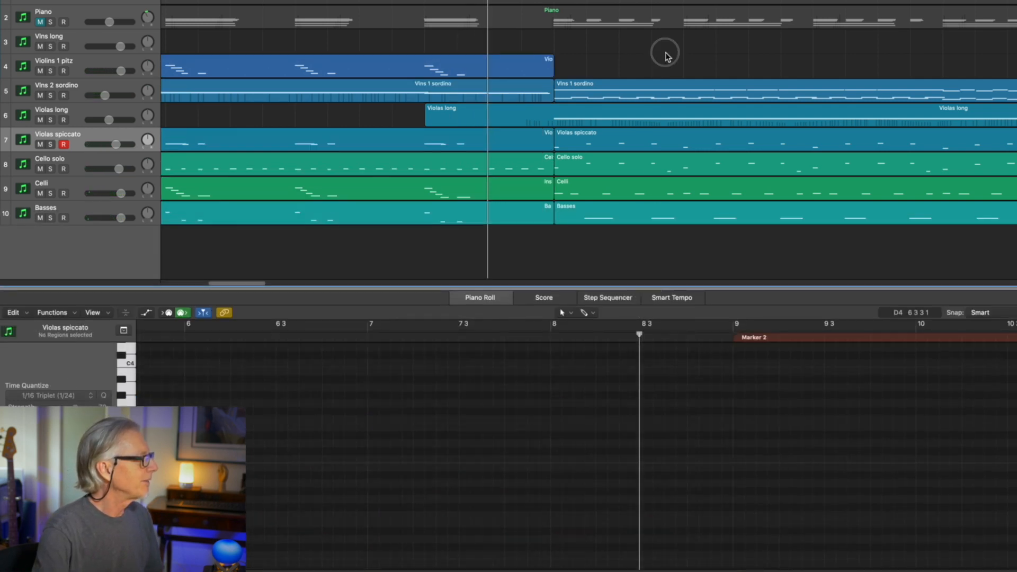
pyautogui.moveTo(666, 55); pyautogui.dragTo(665, 196)
pyautogui.moveTo(666, 196); pyautogui.dragTo(666, 219)
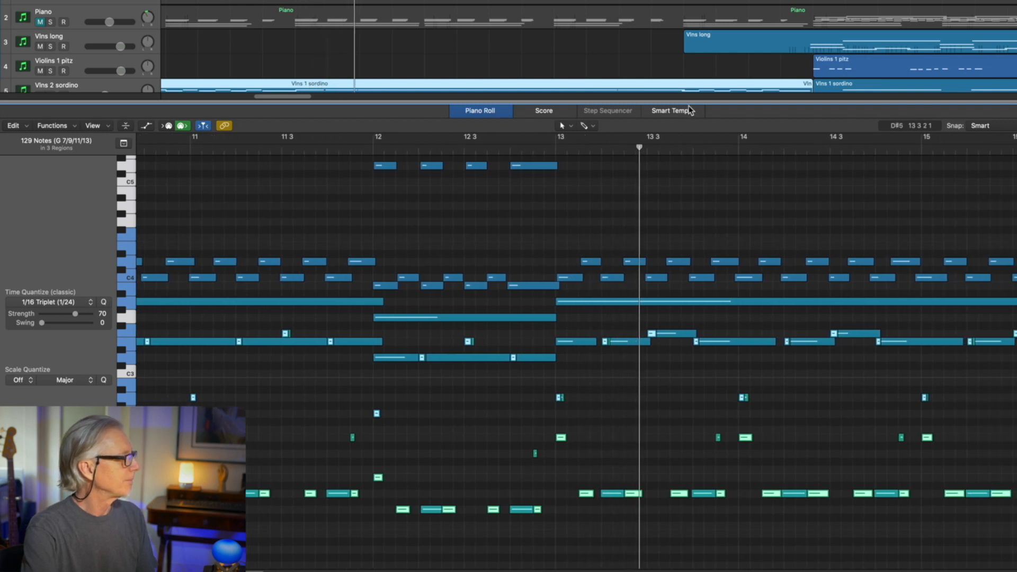
pyautogui.moveTo(690, 103); pyautogui.dragTo(761, 101)
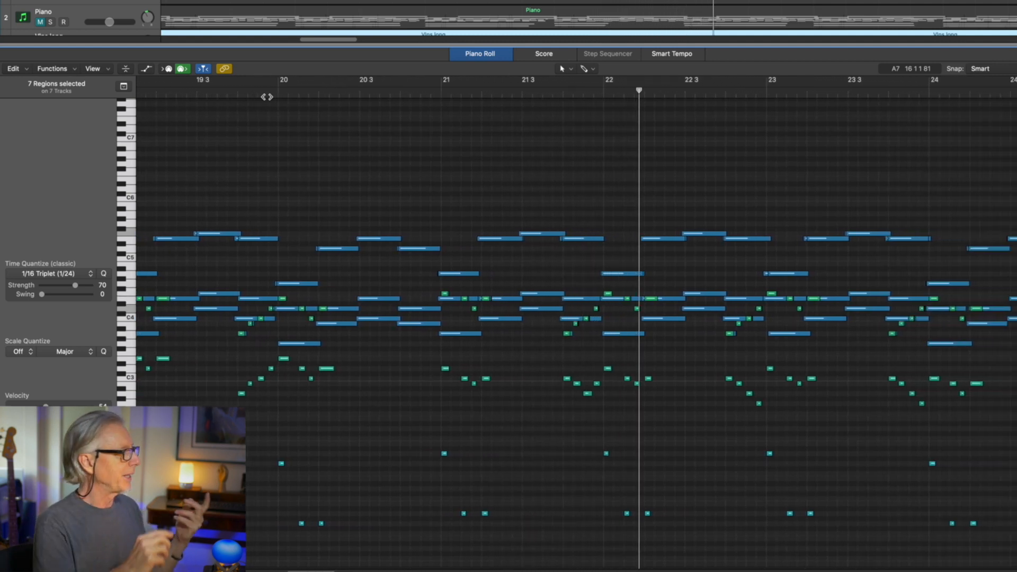
# - Unmute the Piano track and display the notes of all regions together in an enlarged Piano Roll
pyautogui.click(42, 22)
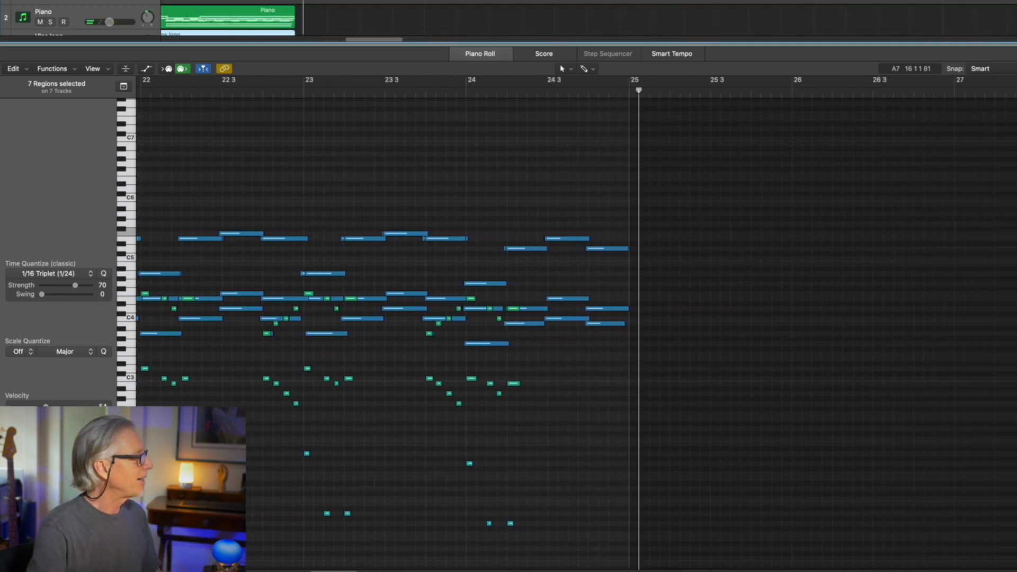
pyautogui.moveTo(334, 47); pyautogui.dragTo(246, 303)
pyautogui.click(294, 266)
pyautogui.press('super+a')
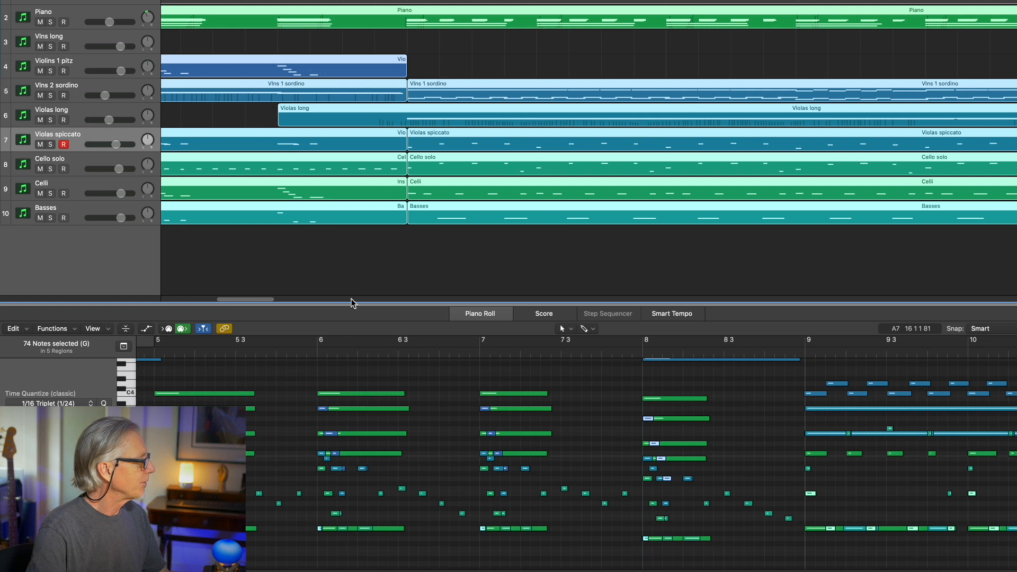
pyautogui.moveTo(351, 307); pyautogui.dragTo(297, 2)
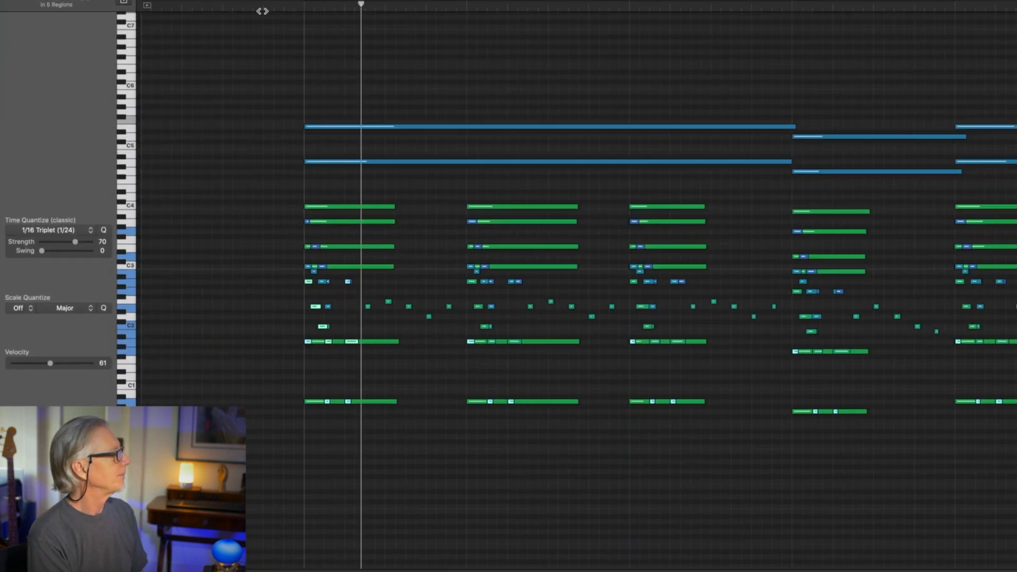